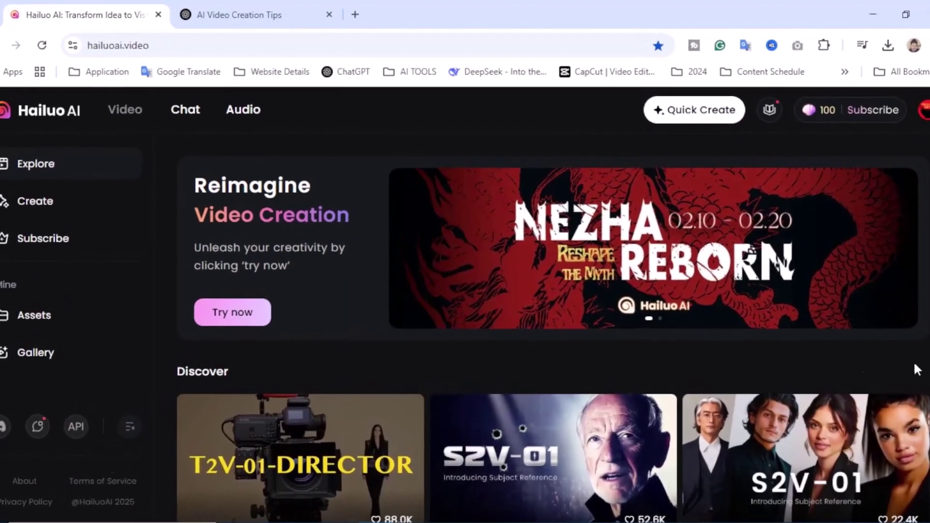
{"action": "scroll", "coordinate": [911, 363], "scroll_direction": "down", "scroll_amount": 2}
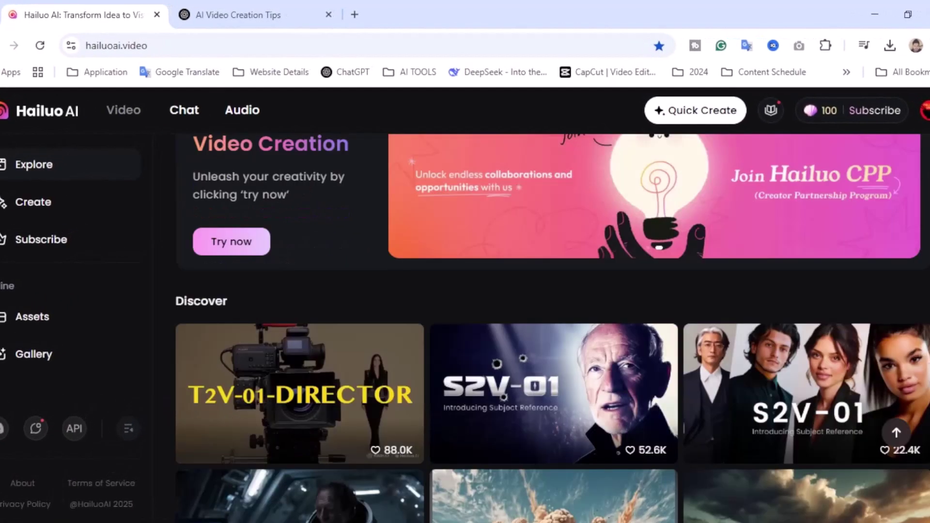
{"action": "scroll", "coordinate": [552, 330], "scroll_direction": "up", "scroll_amount": 2}
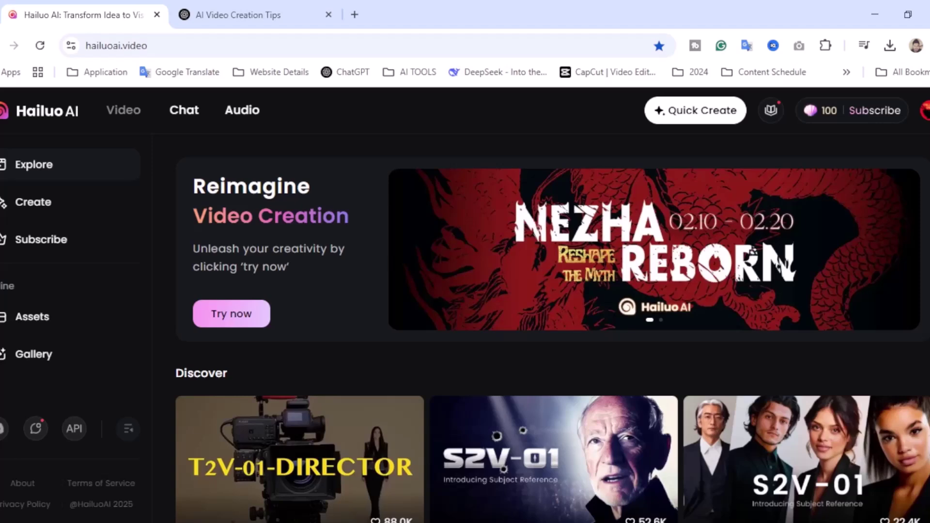
{"action": "scroll", "coordinate": [553, 329], "scroll_direction": "down", "scroll_amount": 1}
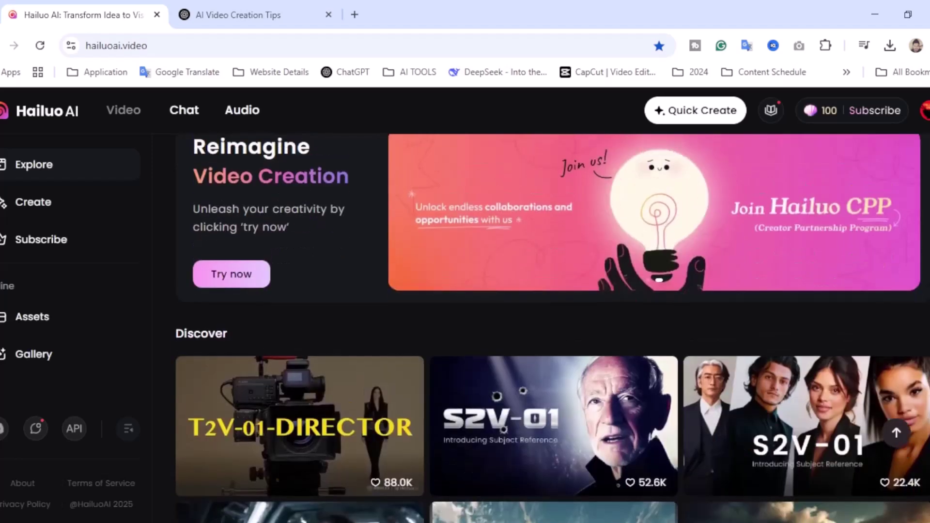
{"action": "scroll", "coordinate": [552, 330], "scroll_direction": "down", "scroll_amount": 1}
{"action": "scroll", "coordinate": [553, 330], "scroll_direction": "down", "scroll_amount": 3}
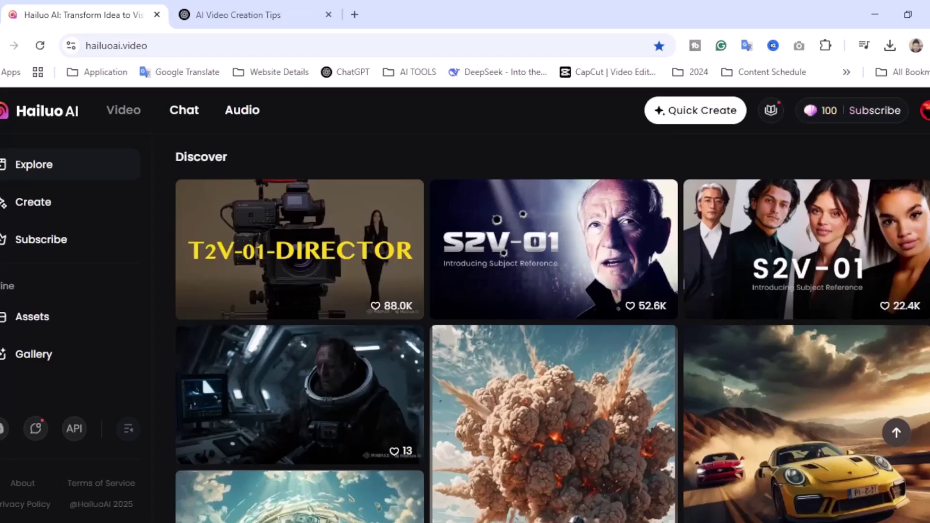
{"action": "scroll", "coordinate": [552, 330], "scroll_direction": "down", "scroll_amount": 6}
{"action": "scroll", "coordinate": [552, 330], "scroll_direction": "up", "scroll_amount": 8}
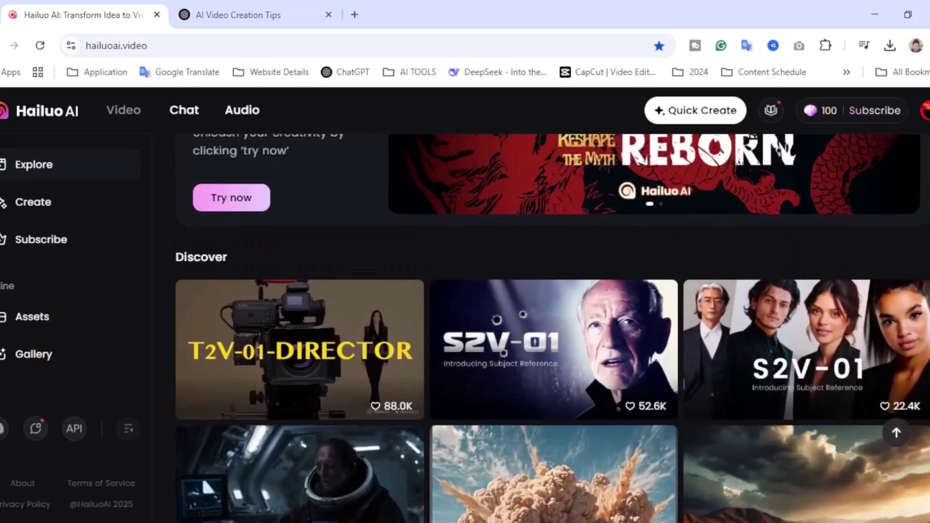
{"action": "scroll", "coordinate": [553, 329], "scroll_direction": "down", "scroll_amount": 5}
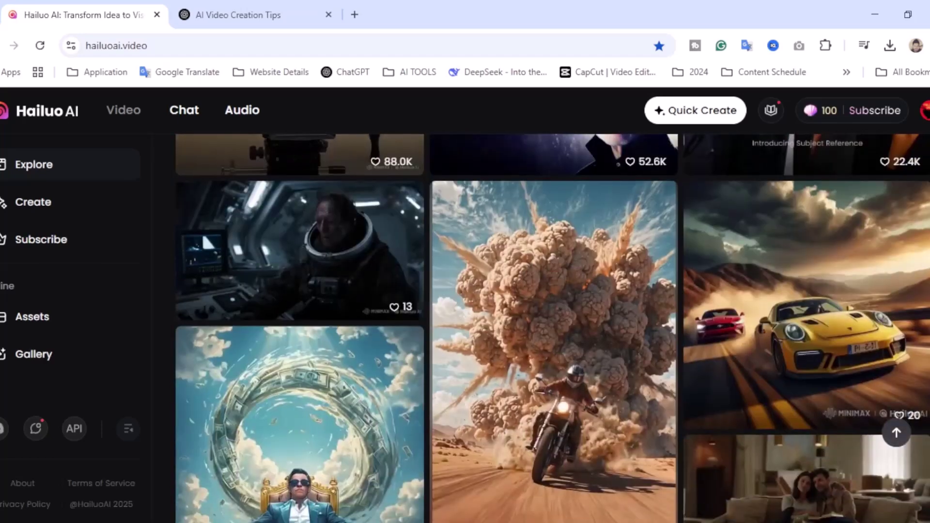
{"action": "scroll", "coordinate": [552, 330], "scroll_direction": "up", "scroll_amount": 9}
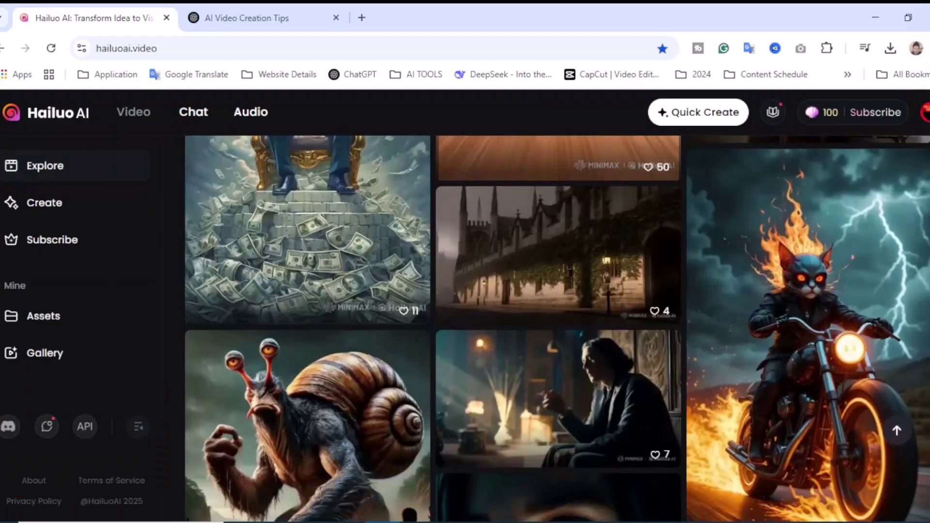
{"action": "scroll", "coordinate": [558, 330], "scroll_direction": "down", "scroll_amount": 3}
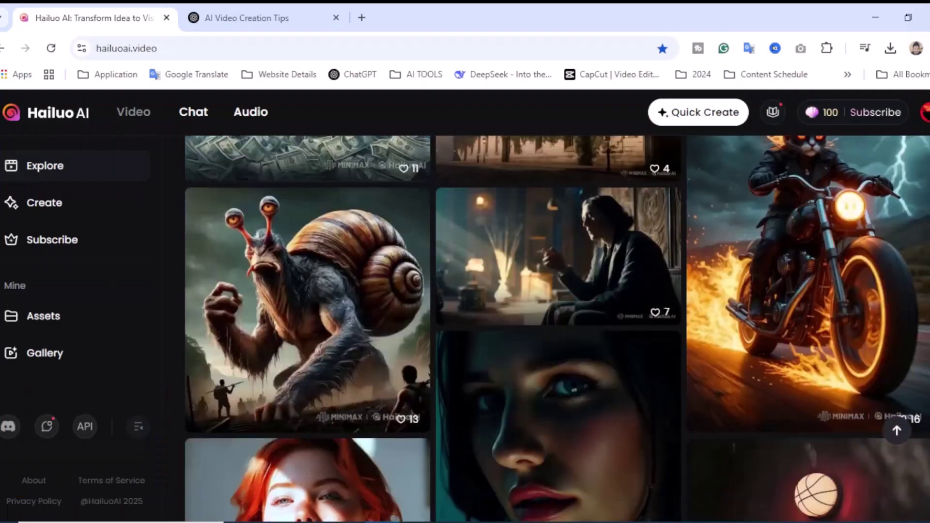
{"action": "scroll", "coordinate": [557, 330], "scroll_direction": "down", "scroll_amount": 3}
{"action": "scroll", "coordinate": [557, 329], "scroll_direction": "down", "scroll_amount": 6}
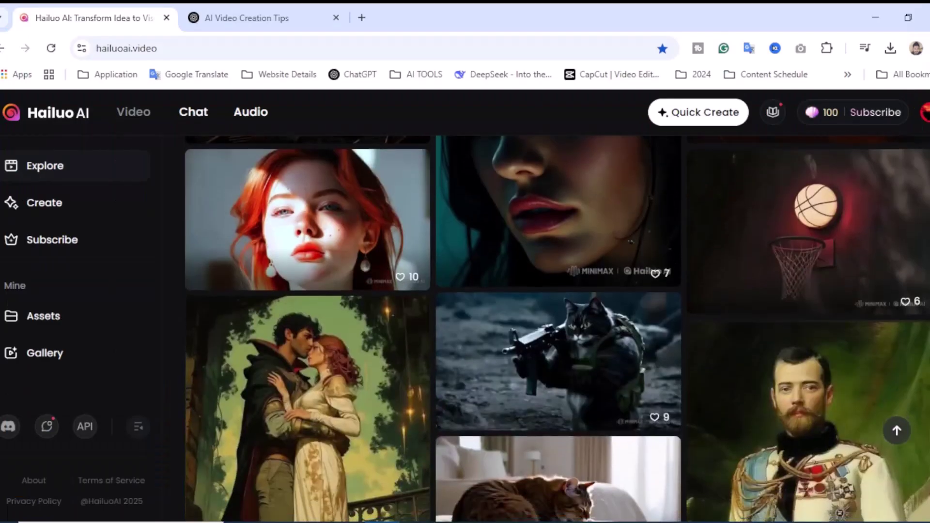
{"action": "scroll", "coordinate": [557, 330], "scroll_direction": "down", "scroll_amount": 4}
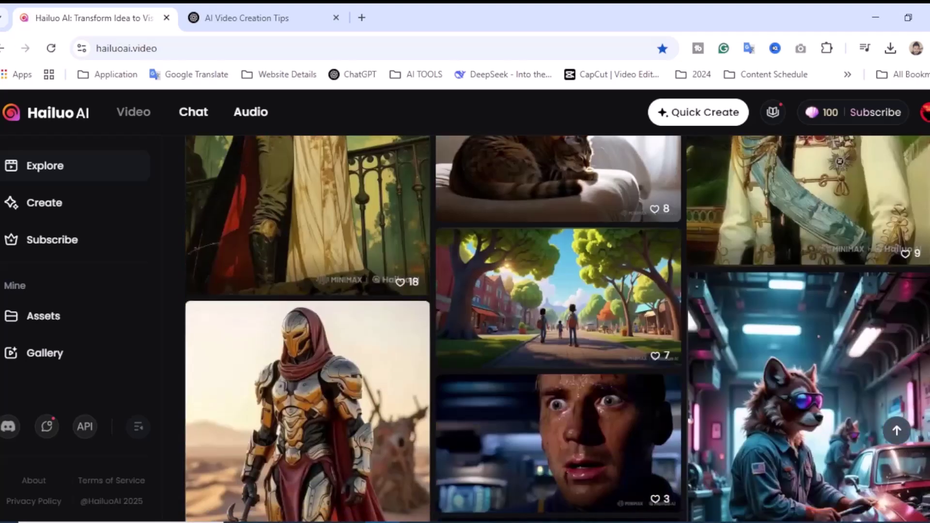
{"action": "scroll", "coordinate": [557, 329], "scroll_direction": "up", "scroll_amount": 2}
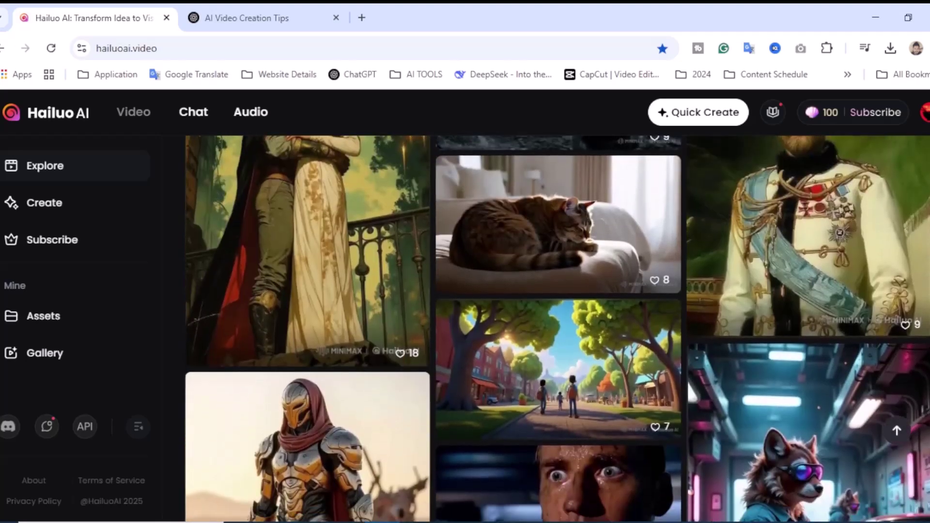
{"action": "left_click", "coordinate": [557, 349]}
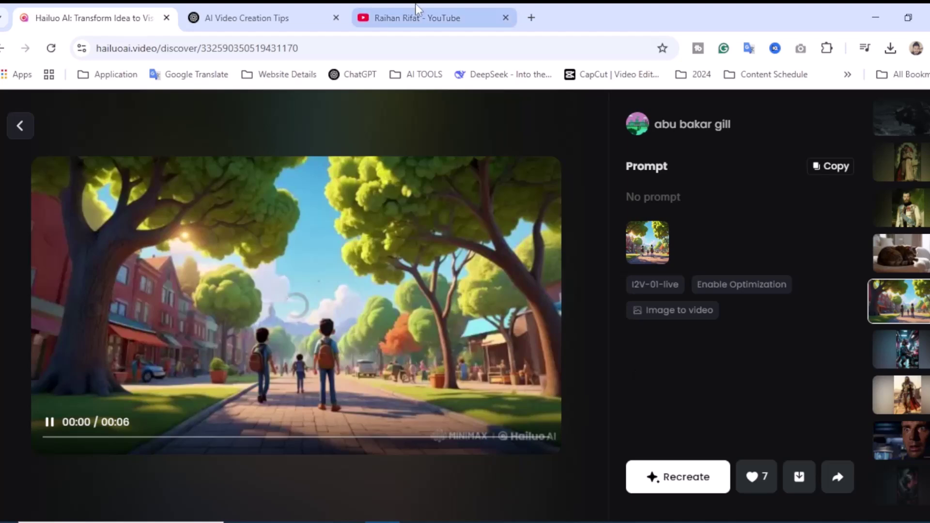
Switch to the browser tab showing the YouTube channel's Playlists page.
{"action": "left_click", "coordinate": [417, 17]}
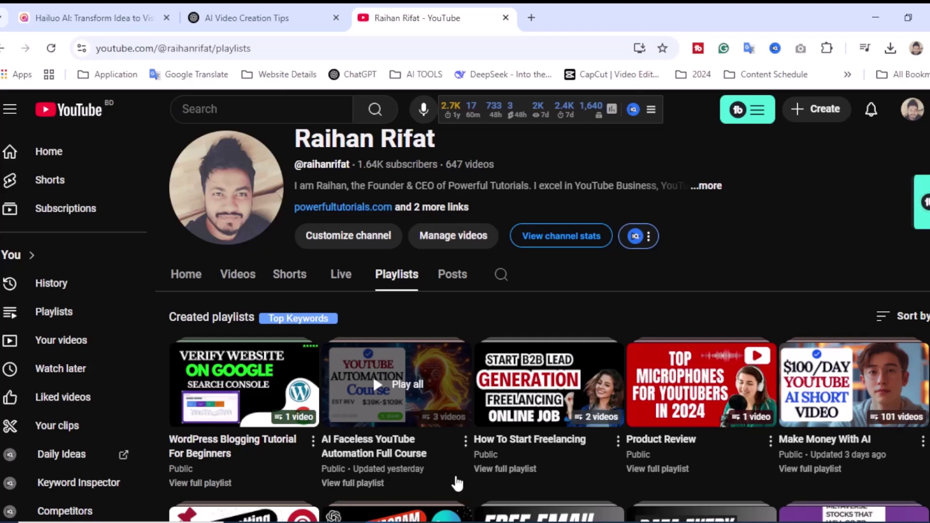
Show the AI Faceless YouTube Automation Full Course playlist, then return to the jungle story tab.
{"action": "left_click", "coordinate": [428, 469]}
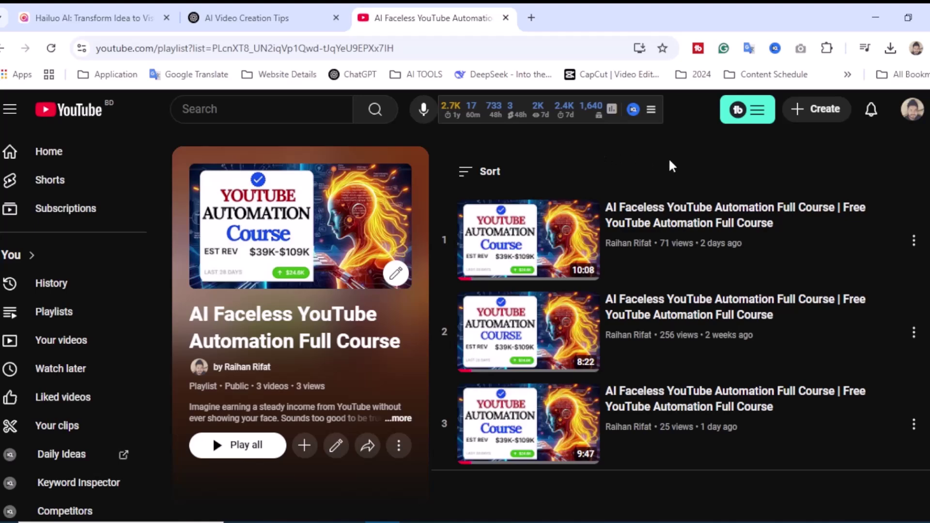
{"action": "left_click", "coordinate": [86, 11]}
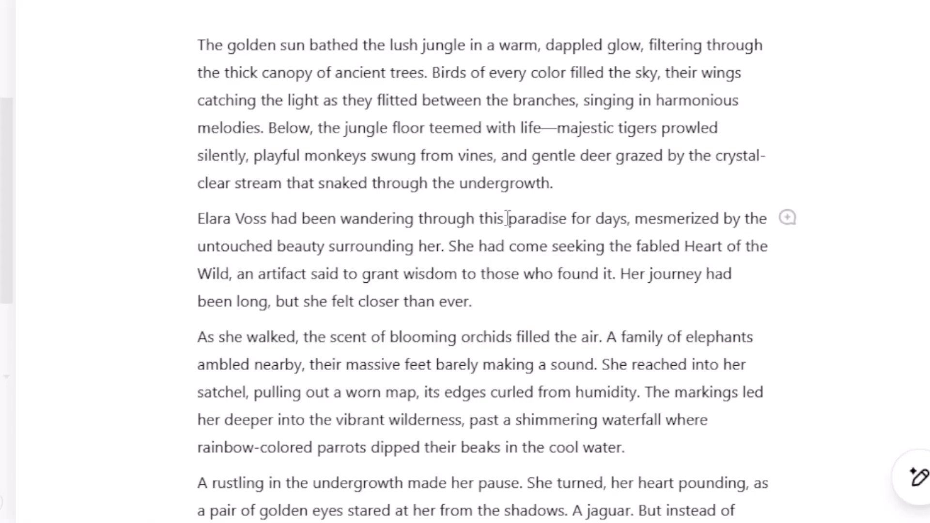
Select the whole jungle story, from the golden-sun opening line to its ending.
{"action": "scroll", "coordinate": [505, 214], "scroll_direction": "down", "scroll_amount": 9}
{"action": "left_click_drag", "start_coordinate": [200, 42], "coordinate": [544, 514]}
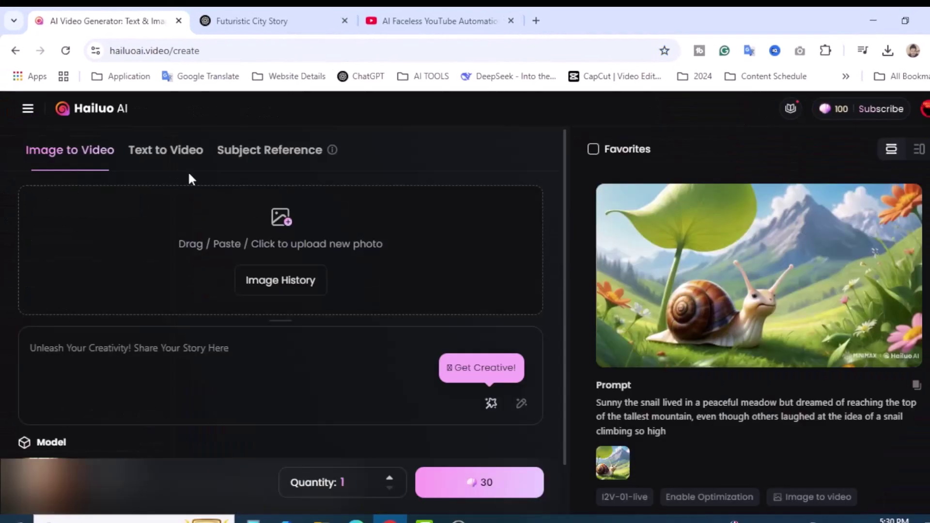
Paste the jungle story as the Text to Video prompt, removing the trailing empty line.
{"action": "left_click", "coordinate": [155, 150]}
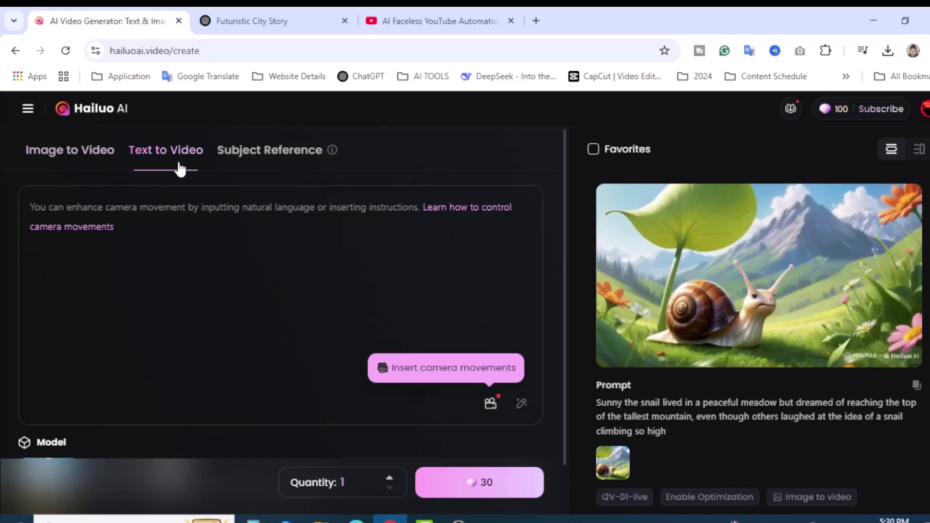
{"action": "left_click", "coordinate": [163, 212]}
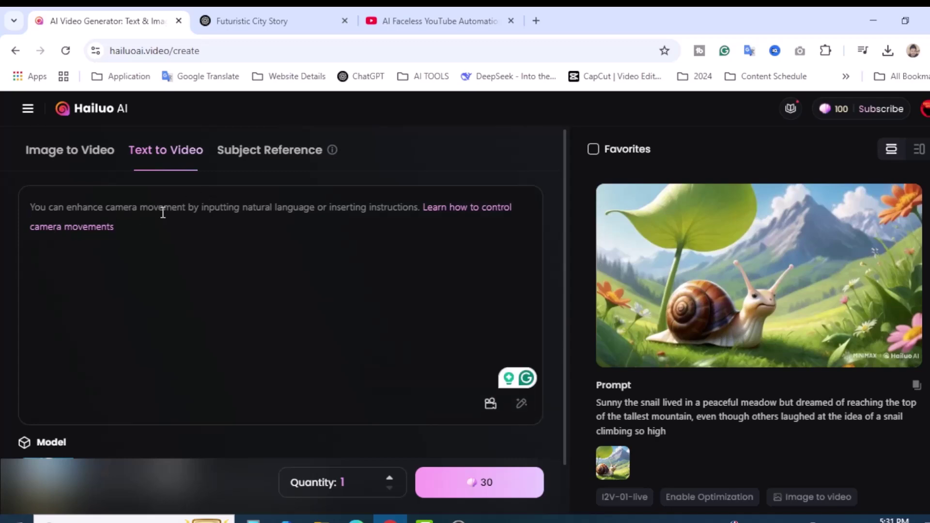
{"action": "key", "text": "ctrl+v"}
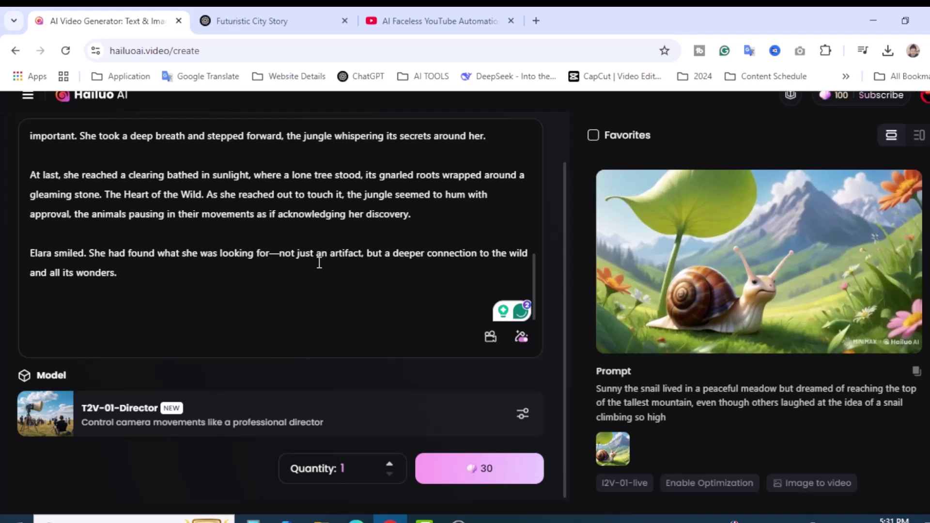
{"action": "key", "text": "BackSpace"}
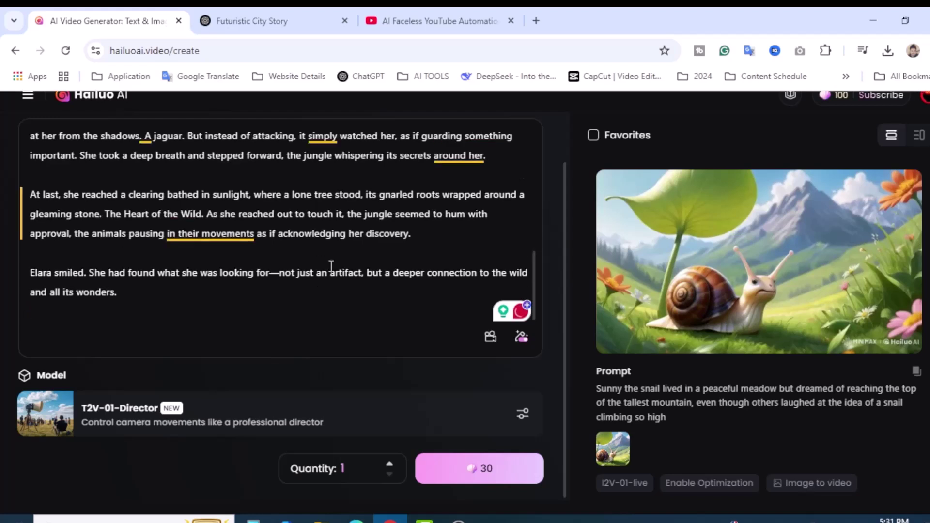
Apply the Stage right camera preset, adding [Truck right,Pan left,Tracking shot] to the prompt.
{"action": "left_click", "coordinate": [491, 338]}
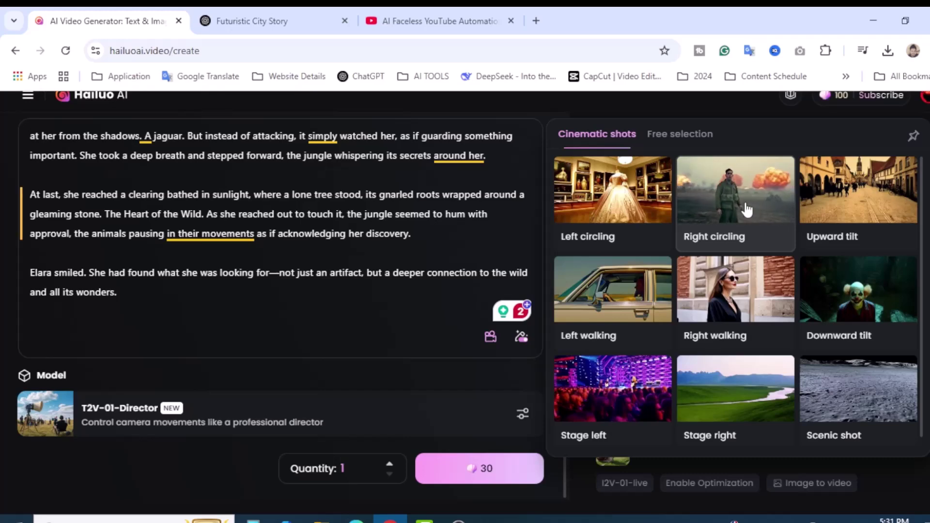
{"action": "left_click", "coordinate": [746, 410]}
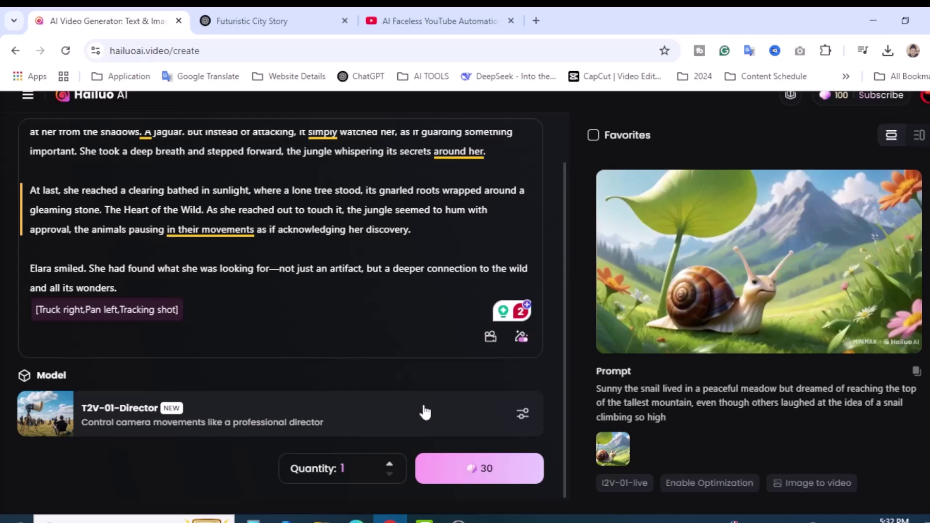
{"action": "scroll", "coordinate": [557, 398], "scroll_direction": "up", "scroll_amount": 2}
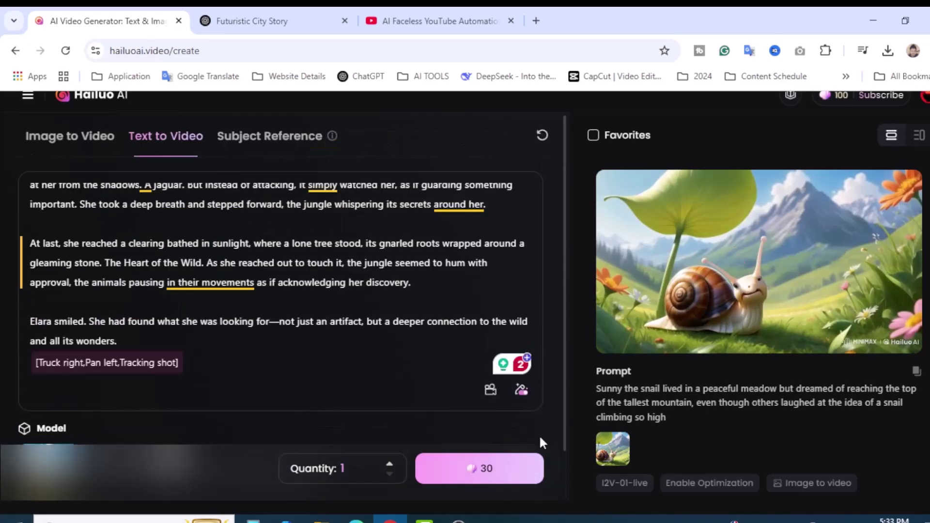
Generate the tagged jungle-story video on T2V-01-Director for 30 credits.
{"action": "left_click", "coordinate": [482, 468]}
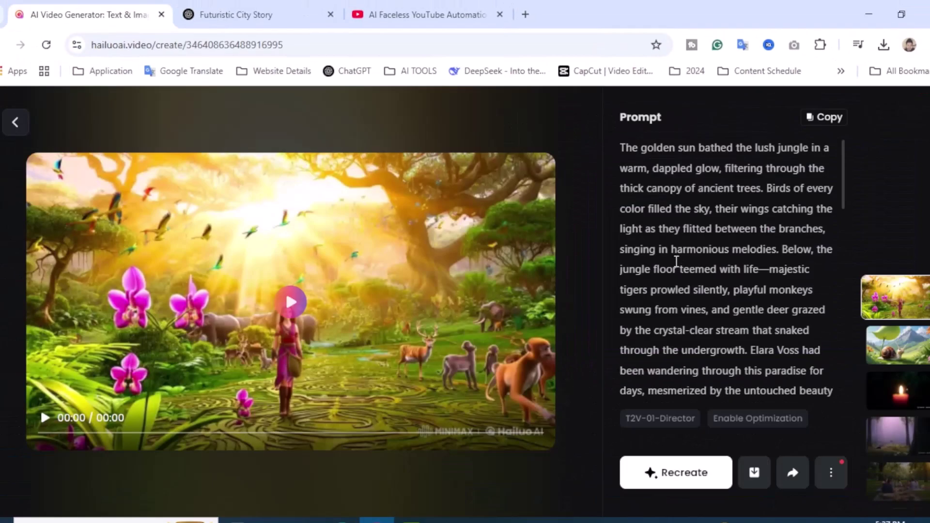
Review the prompt text, then play the finished six-second jungle video.
{"action": "scroll", "coordinate": [748, 255], "scroll_direction": "down", "scroll_amount": 8}
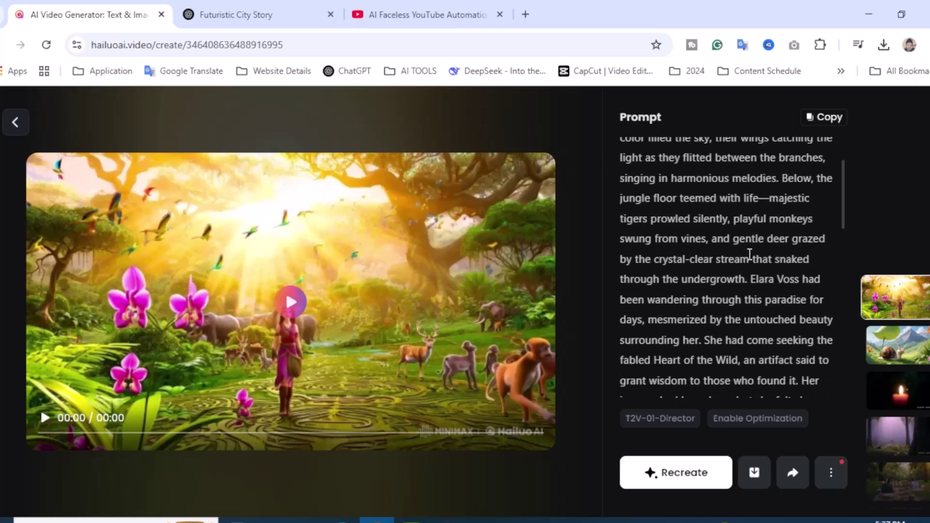
{"action": "scroll", "coordinate": [753, 262], "scroll_direction": "down", "scroll_amount": 8}
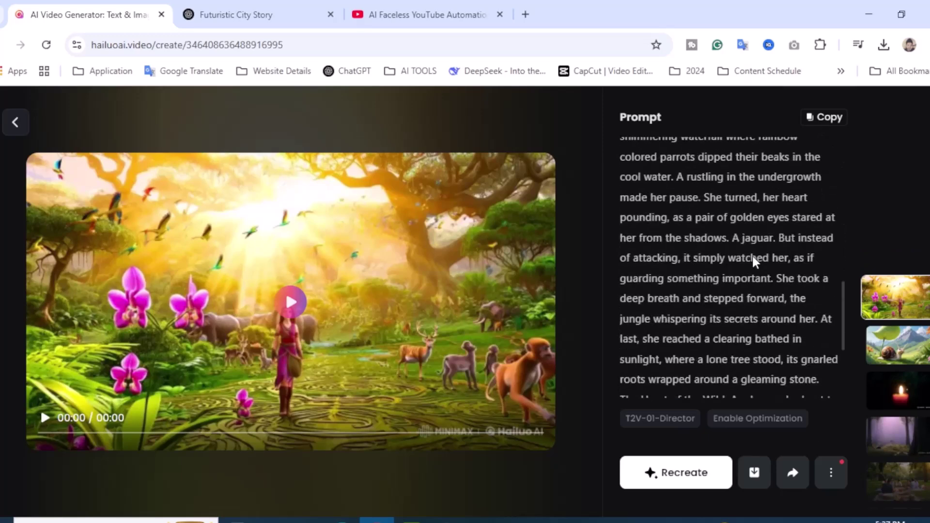
{"action": "scroll", "coordinate": [760, 282], "scroll_direction": "up", "scroll_amount": 12}
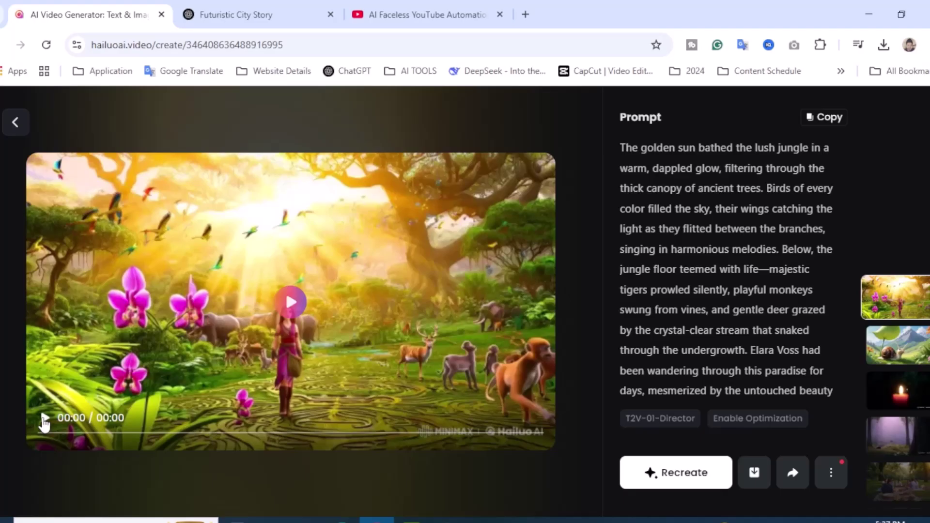
{"action": "left_click", "coordinate": [44, 420]}
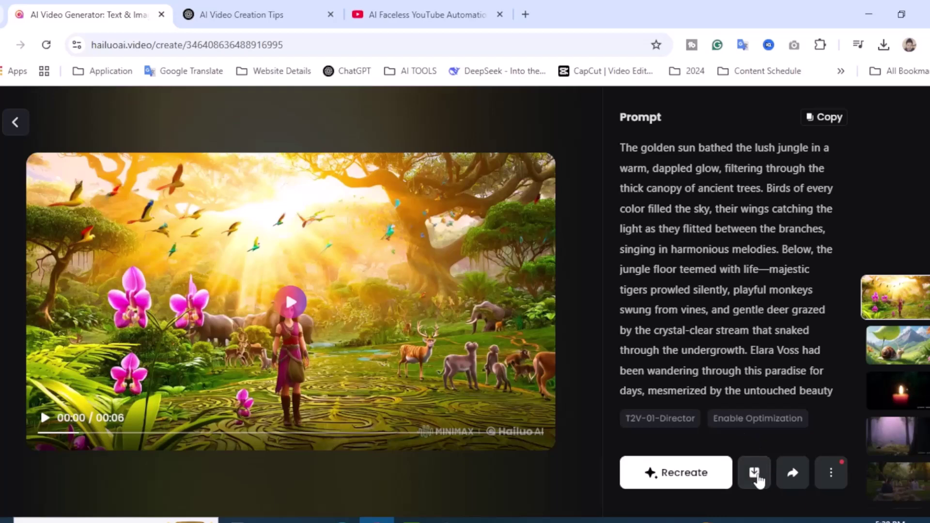
Download the finished jungle video as an mp4 file.
{"action": "left_click", "coordinate": [755, 474]}
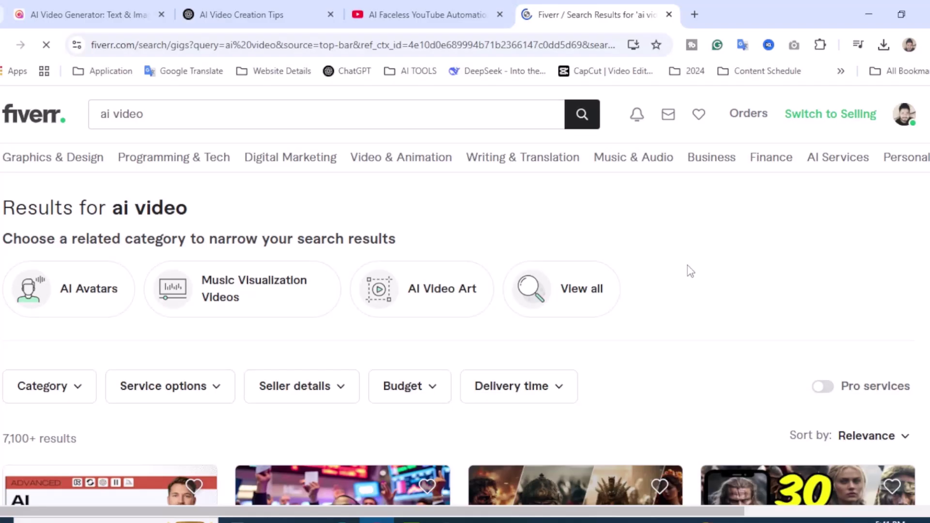
{"action": "scroll", "coordinate": [691, 272], "scroll_direction": "down", "scroll_amount": 7}
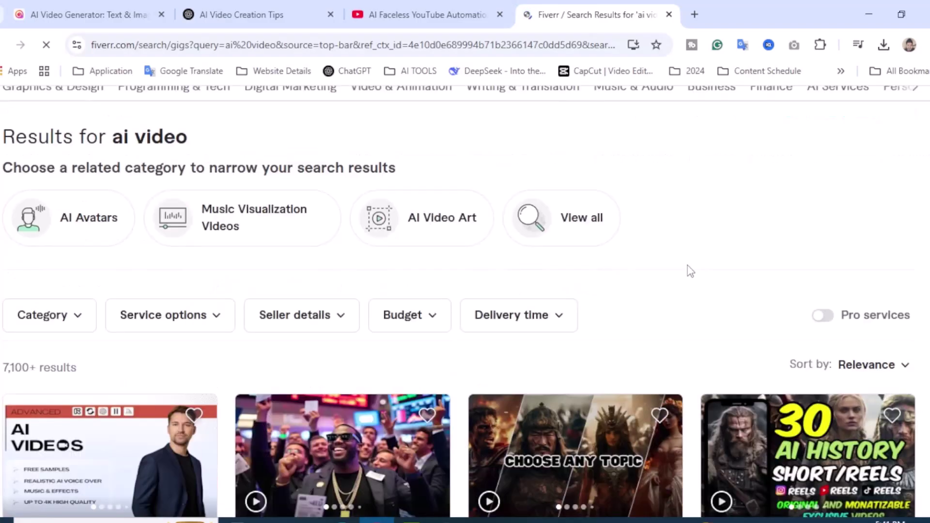
{"action": "scroll", "coordinate": [691, 305], "scroll_direction": "down", "scroll_amount": 3}
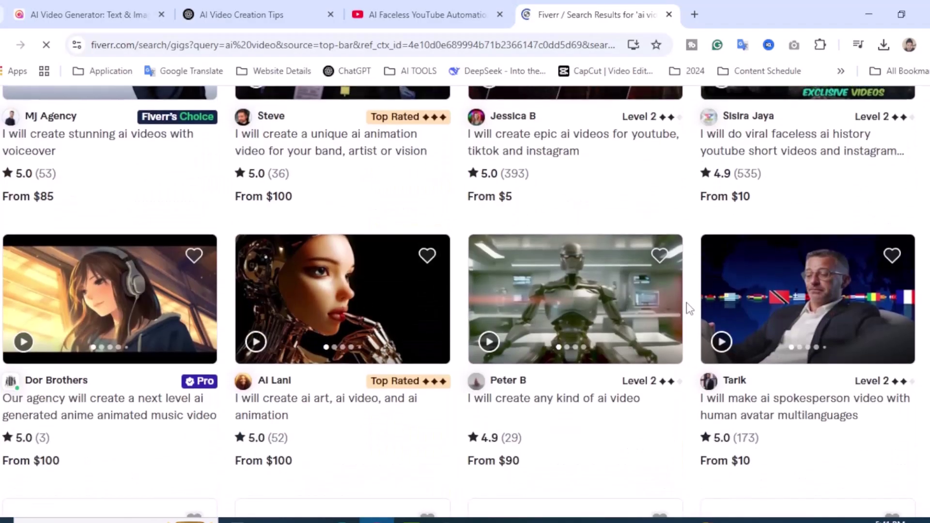
{"action": "scroll", "coordinate": [691, 306], "scroll_direction": "up", "scroll_amount": 1}
{"action": "scroll", "coordinate": [693, 308], "scroll_direction": "down", "scroll_amount": 4}
{"action": "scroll", "coordinate": [694, 306], "scroll_direction": "down", "scroll_amount": 1}
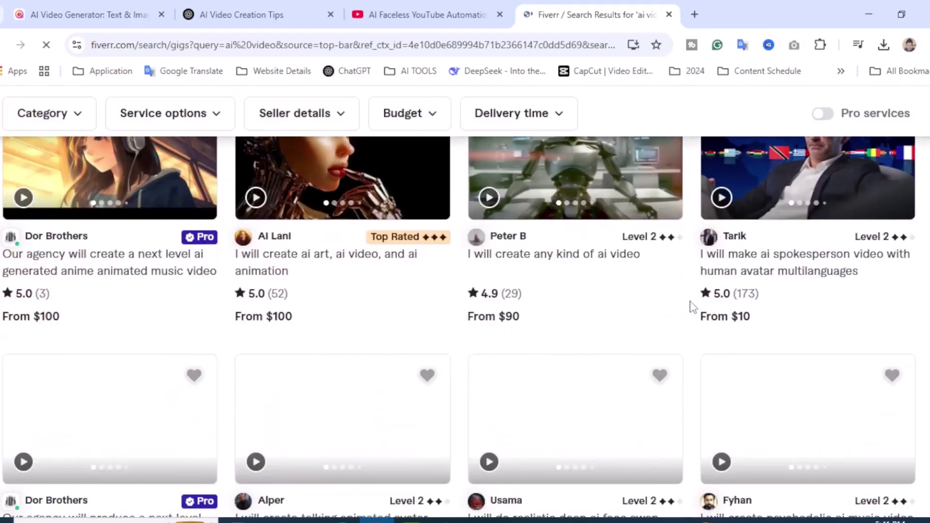
{"action": "scroll", "coordinate": [693, 307], "scroll_direction": "up", "scroll_amount": 3}
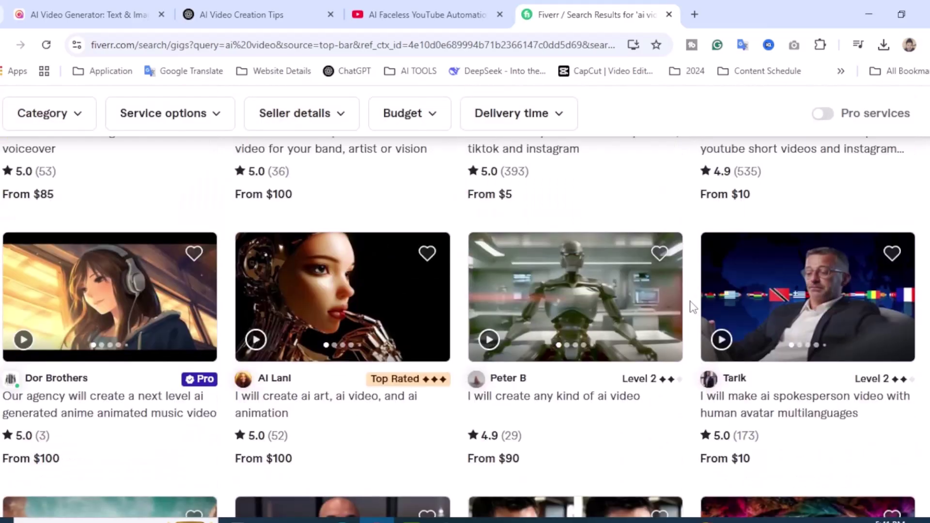
{"action": "scroll", "coordinate": [693, 306], "scroll_direction": "down", "scroll_amount": 10}
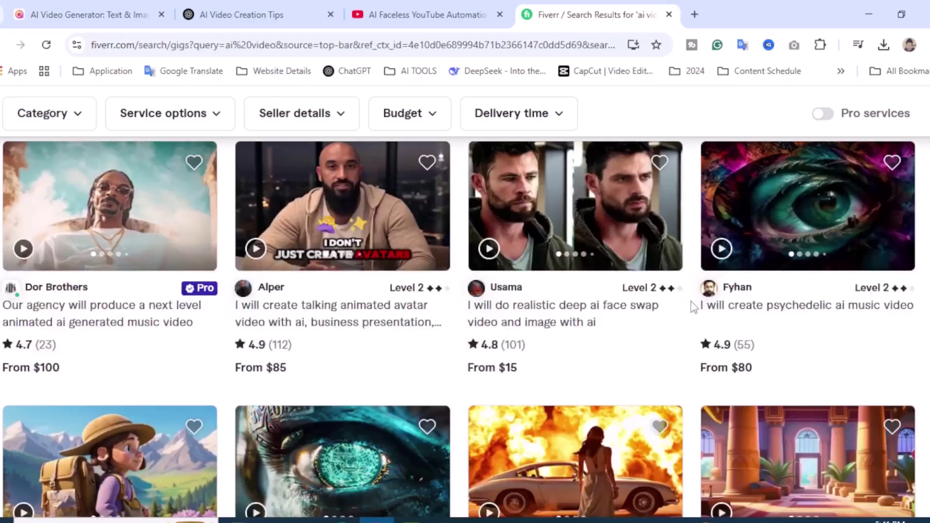
{"action": "scroll", "coordinate": [691, 301], "scroll_direction": "down", "scroll_amount": 3}
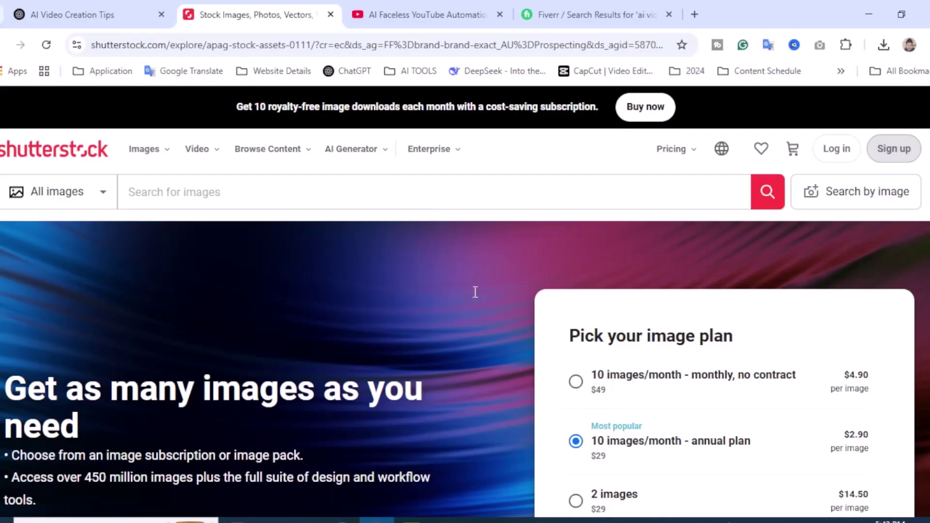
{"action": "scroll", "coordinate": [474, 292], "scroll_direction": "down", "scroll_amount": 10}
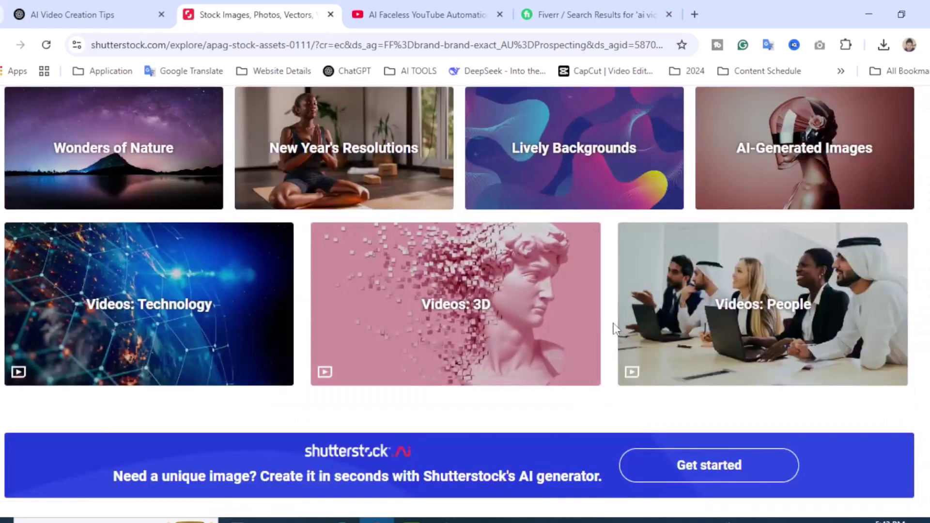
{"action": "scroll", "coordinate": [598, 324], "scroll_direction": "down", "scroll_amount": 4}
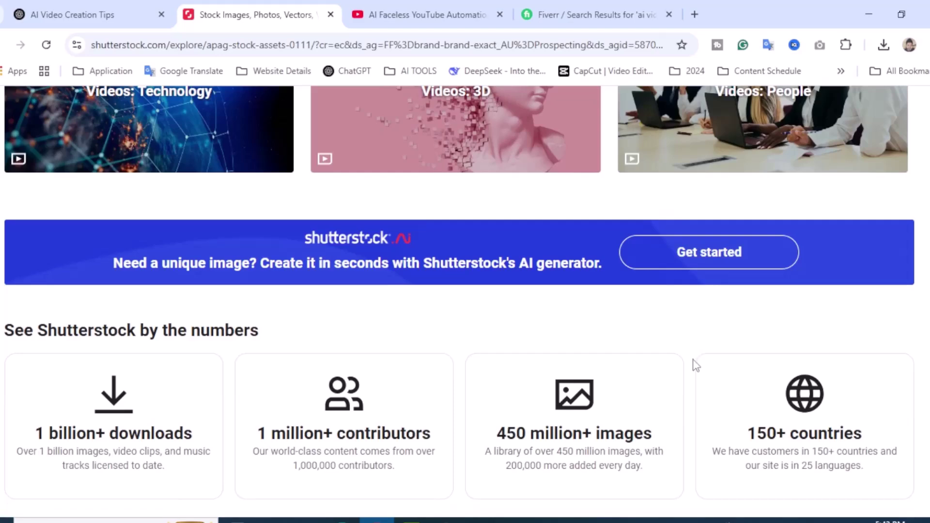
{"action": "scroll", "coordinate": [688, 364], "scroll_direction": "down", "scroll_amount": 3}
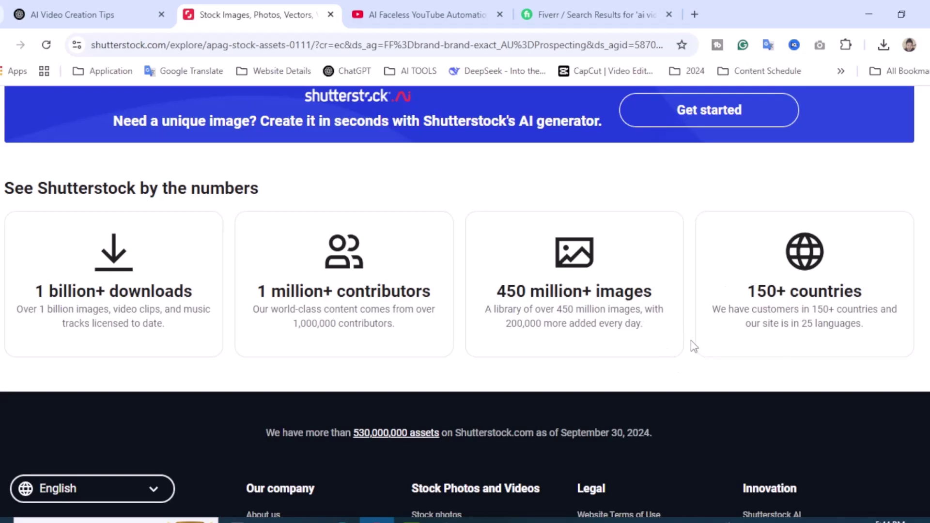
{"action": "scroll", "coordinate": [676, 347], "scroll_direction": "down", "scroll_amount": 3}
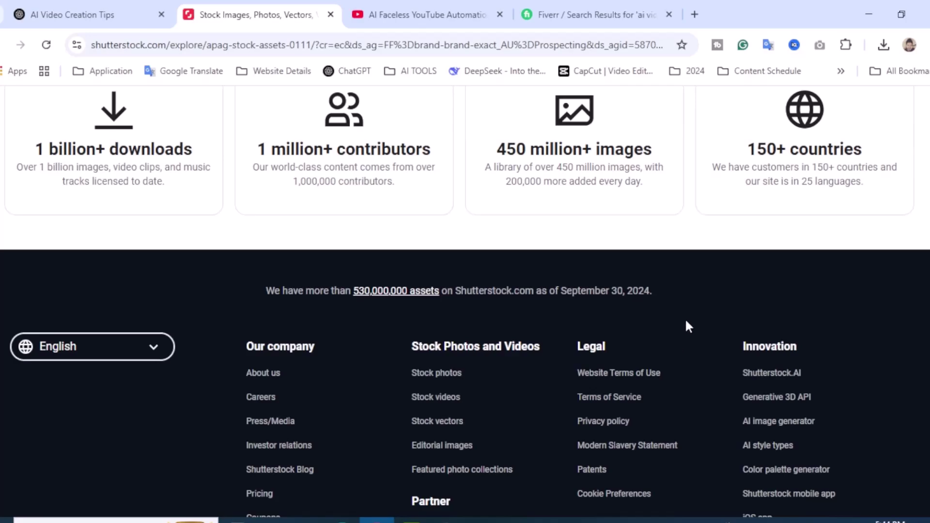
{"action": "scroll", "coordinate": [685, 318], "scroll_direction": "up", "scroll_amount": 20}
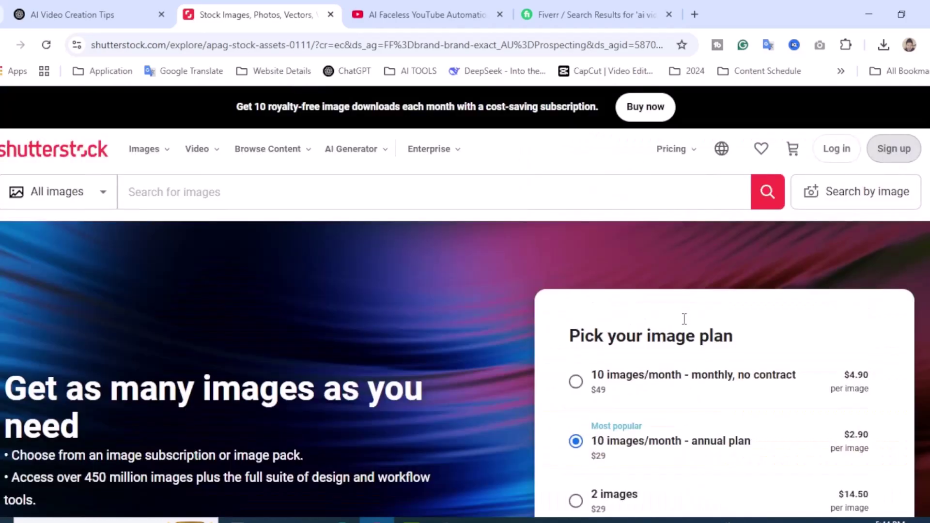